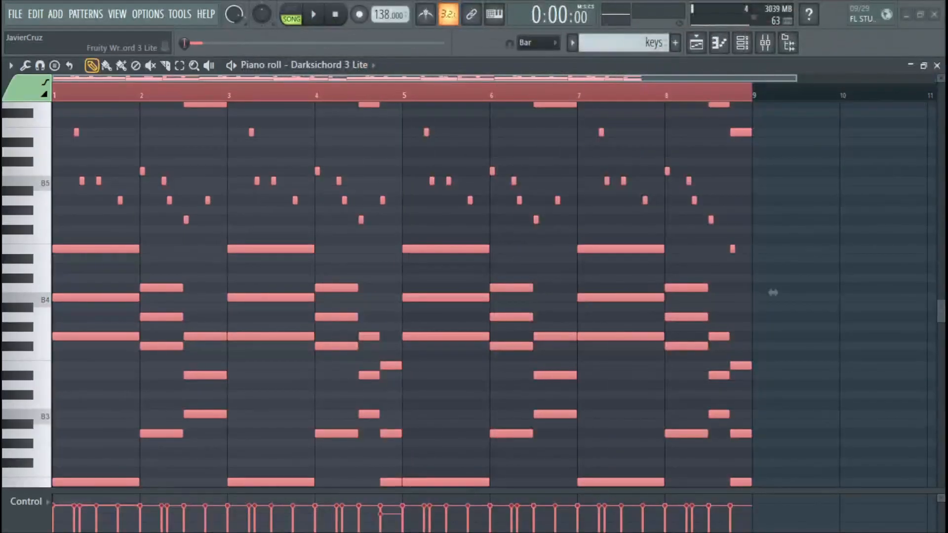
Step: Bring the full range of notes in the piano roll into view and play the melody
scroll(306, 314, down, 1)
scroll(250, 288, down, 3)
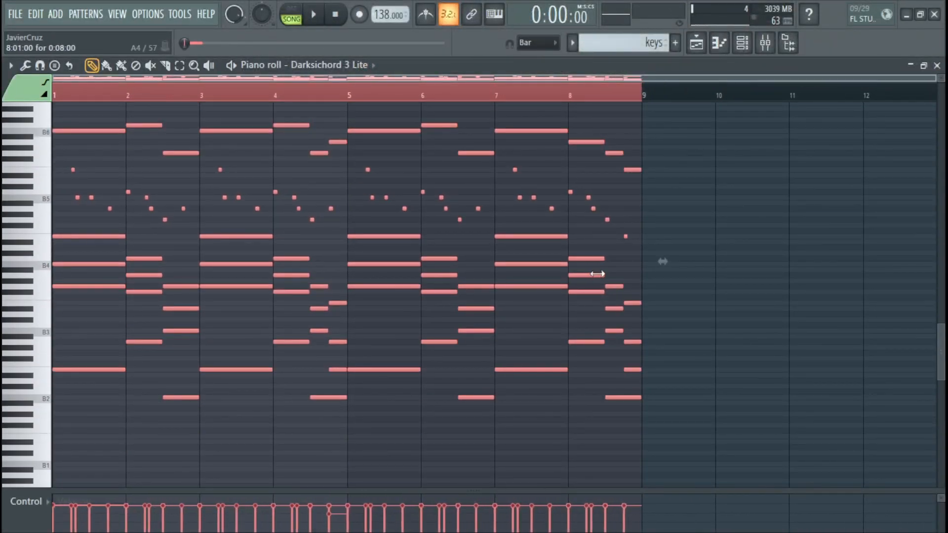
scroll(725, 284, up, 1)
key(space)
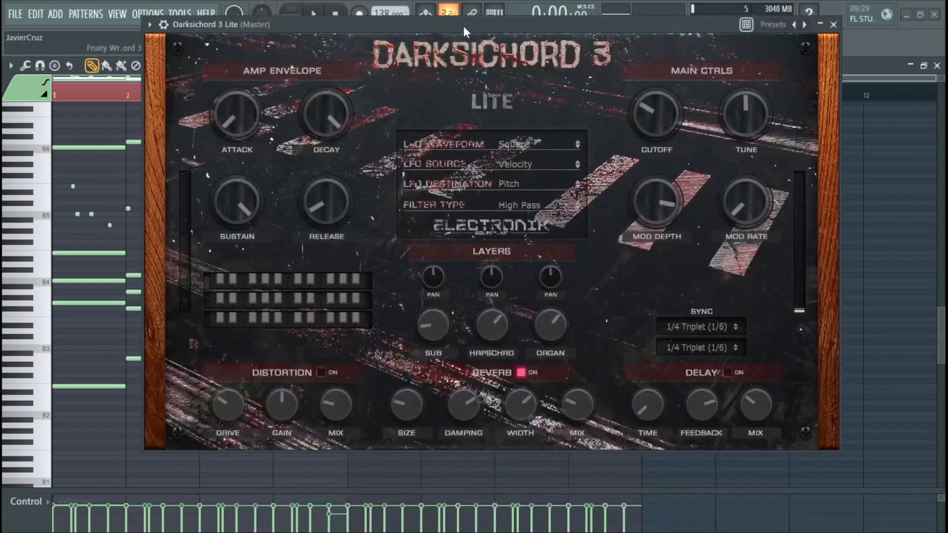
Step: Reposition the Darksichord window and try different Tune settings, returning the knob to its centre
drag(464, 26, 450, 28)
drag(365, 33, 334, 59)
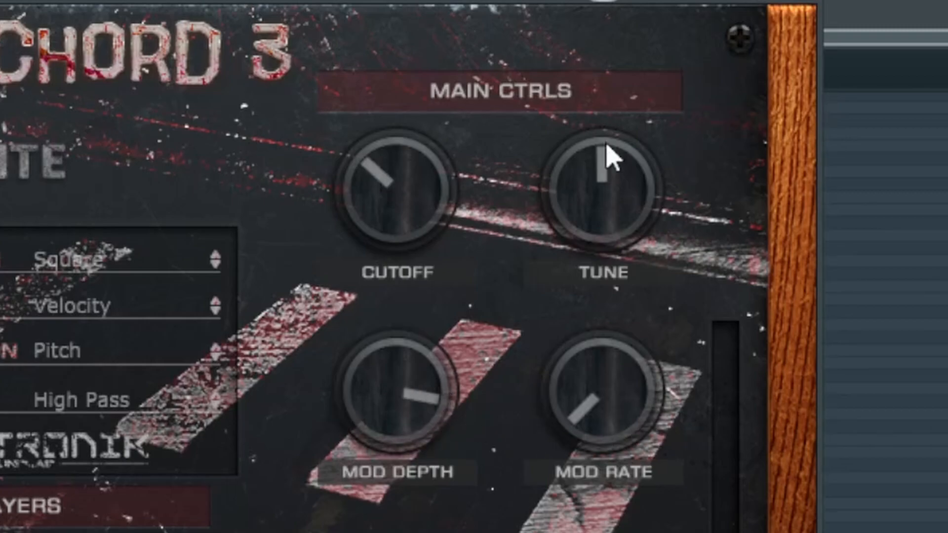
scroll(620, 201, up, 2)
scroll(618, 201, down, 7)
scroll(617, 215, up, 7)
scroll(613, 217, down, 3)
scroll(613, 217, up, 3)
scroll(612, 217, up, 1)
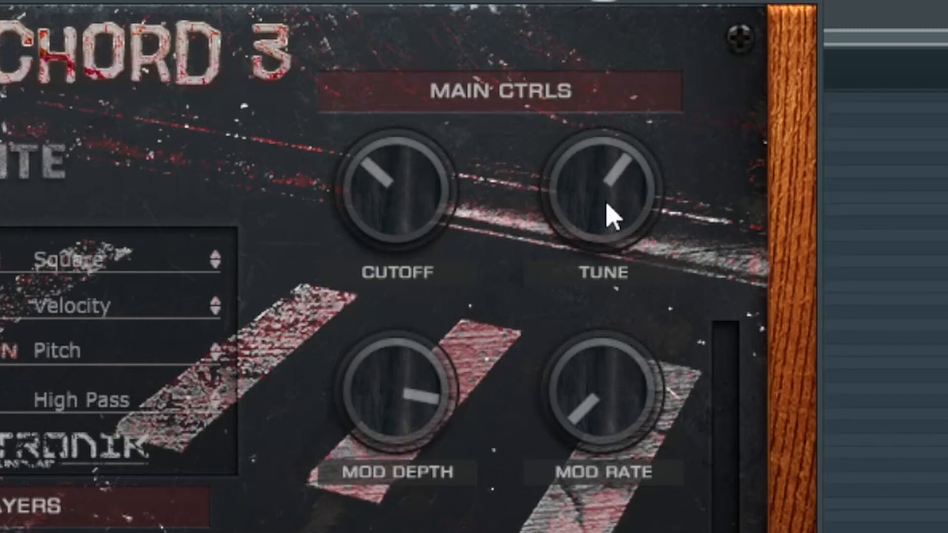
scroll(606, 205, down, 2)
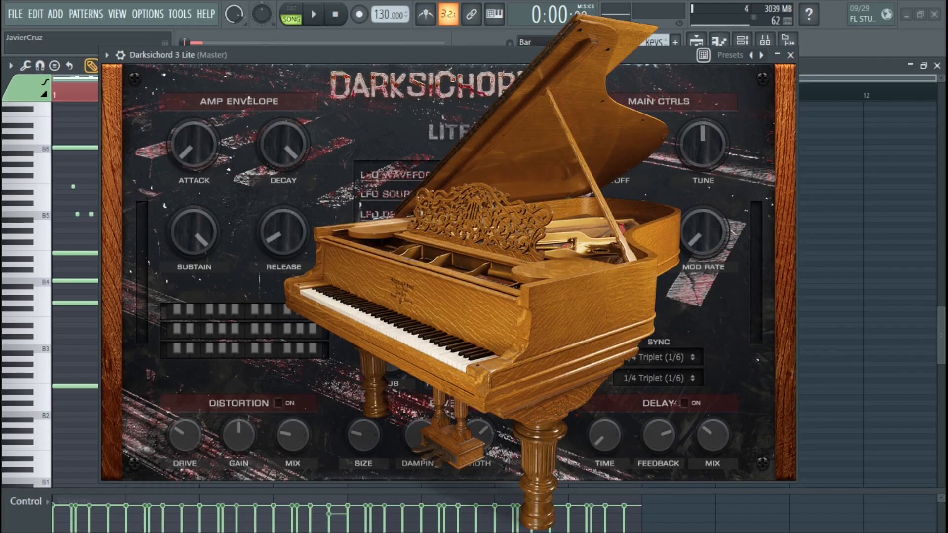
Step: Set the upper sync to 1/8 Triplet (1/12) and the lower sync to 1/16
click(380, 360)
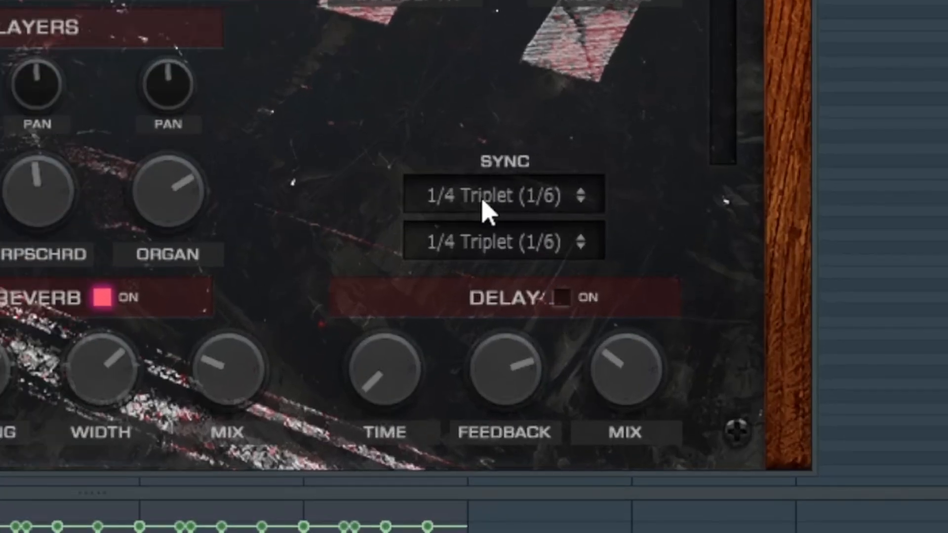
click(483, 200)
click(466, 13)
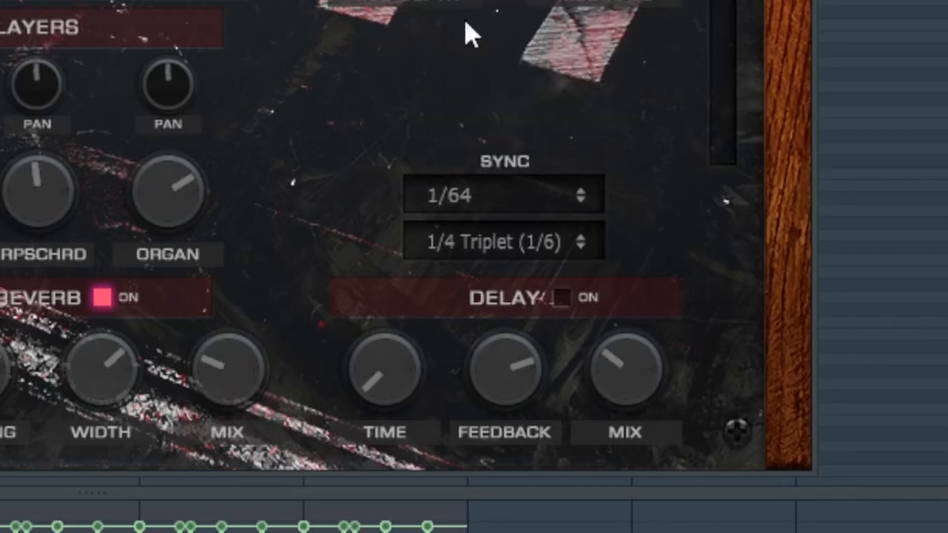
click(501, 236)
click(486, 1)
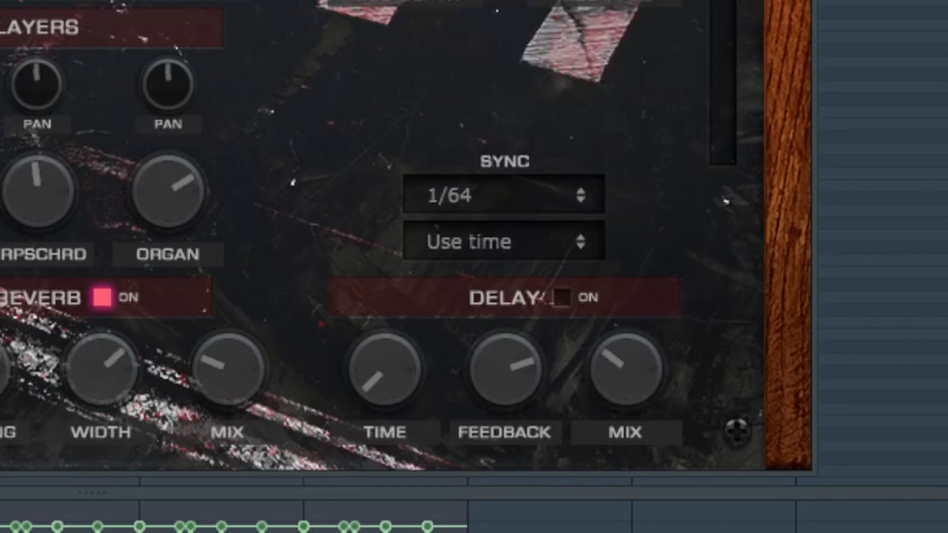
click(522, 249)
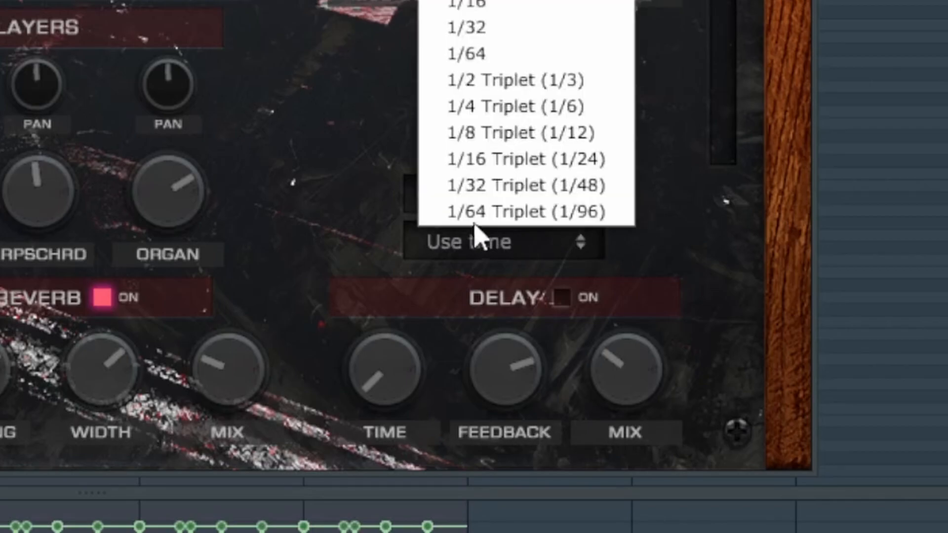
click(503, 4)
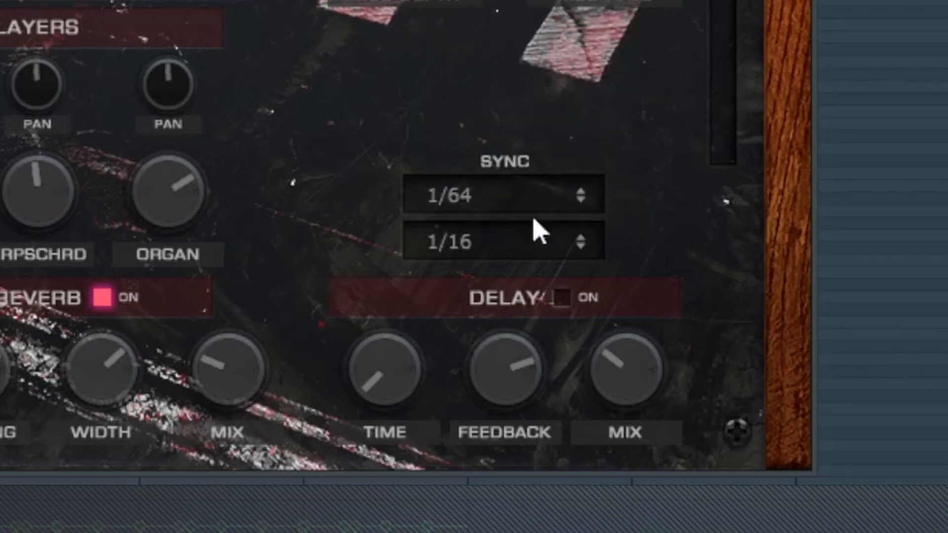
click(483, 199)
click(513, 88)
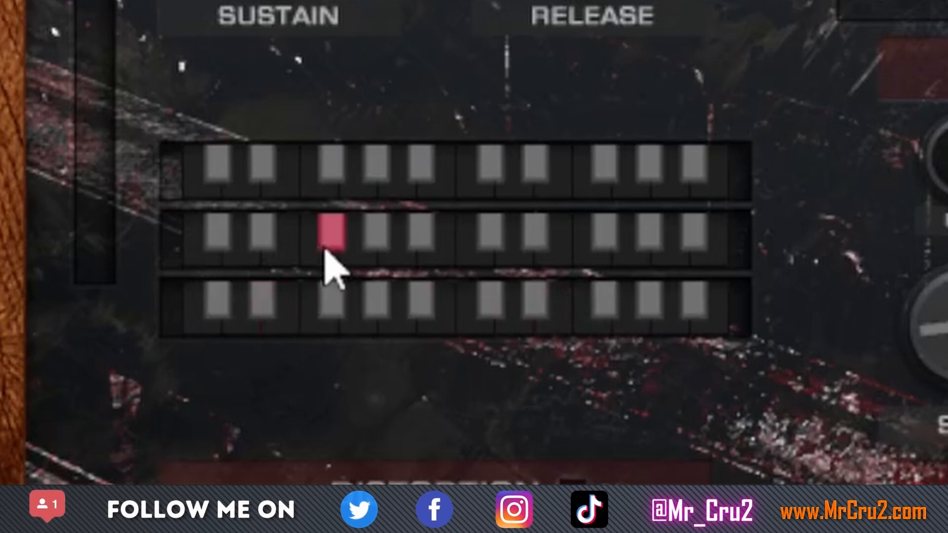
Step: Audition notes on the instrument's built-in keyboard and play the melody with the instrument window in view
click(464, 262)
click(558, 233)
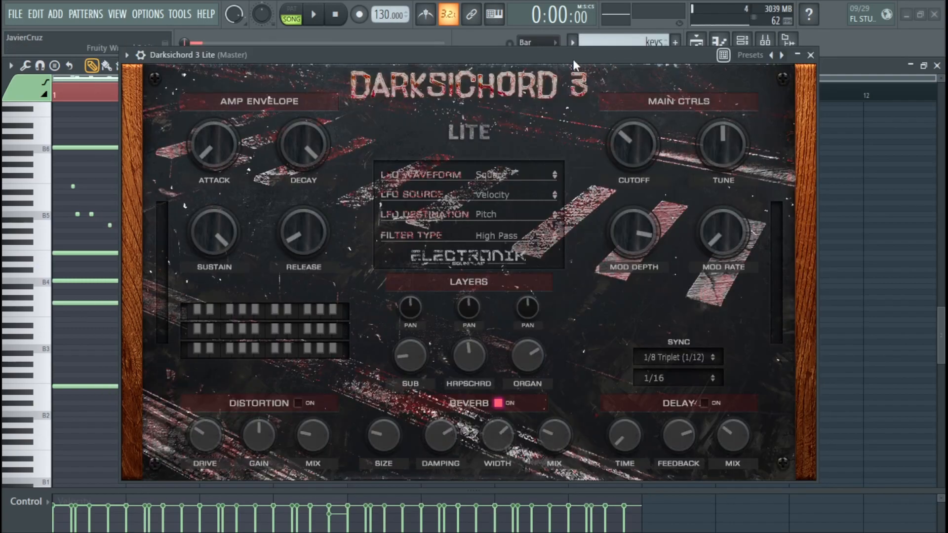
drag(573, 57, 620, 68)
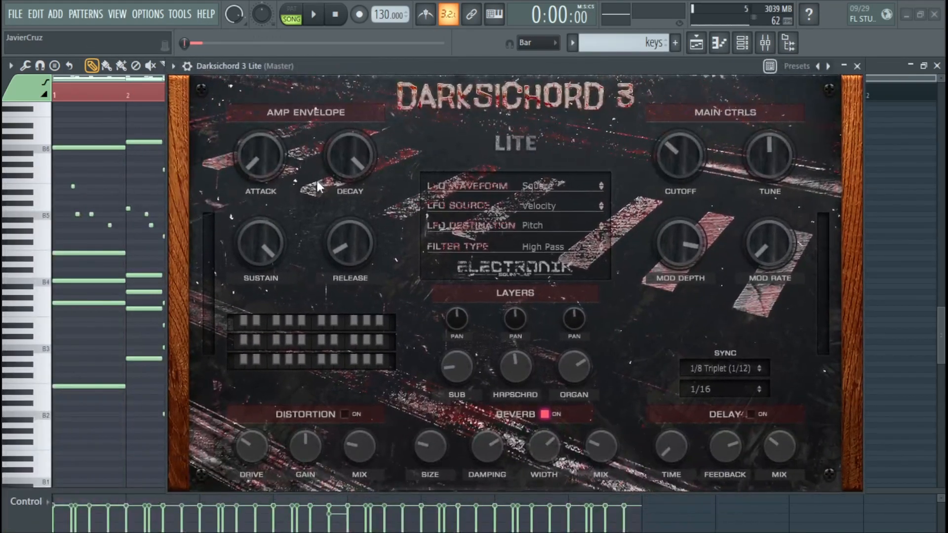
drag(496, 67, 450, 68)
key(space)
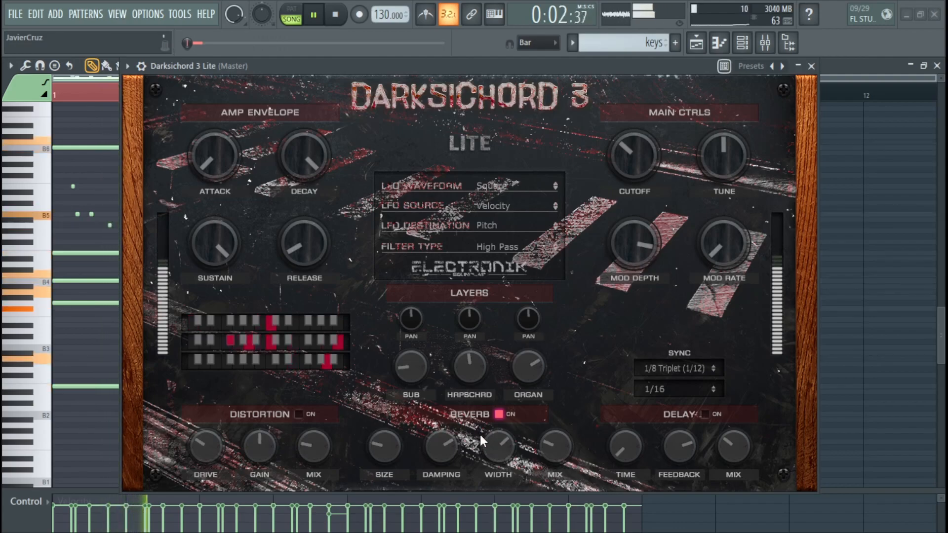
Step: Turn off the reverb and lower the amp envelope's Attack and Decay to their minimum
click(499, 414)
drag(546, 66, 531, 67)
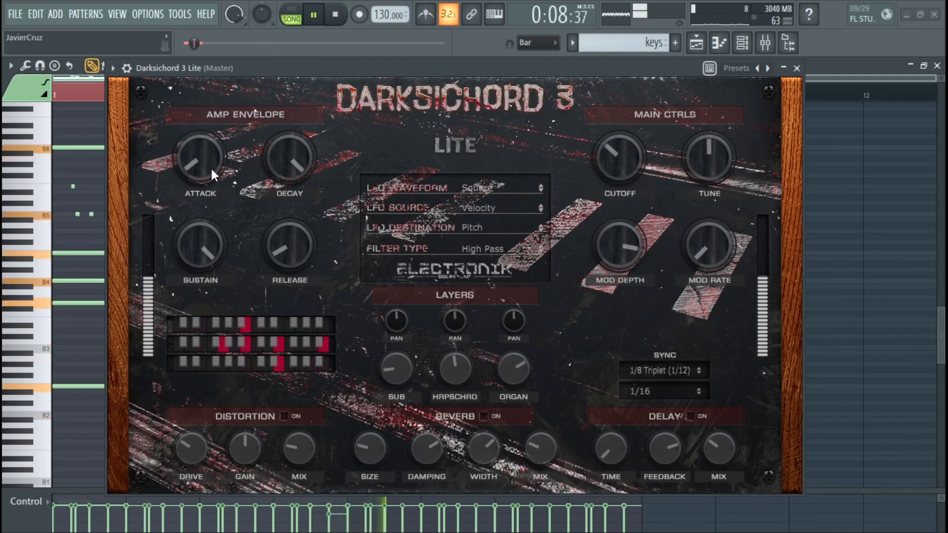
scroll(282, 168, down, 15)
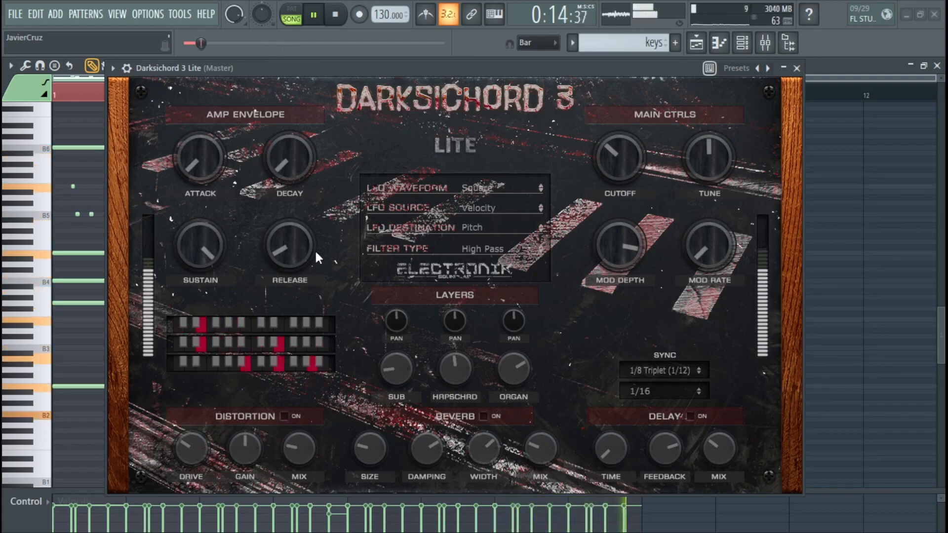
Step: Try the Saw and Exponent LFO waveforms while the melody plays, and return to Square
click(499, 193)
click(486, 239)
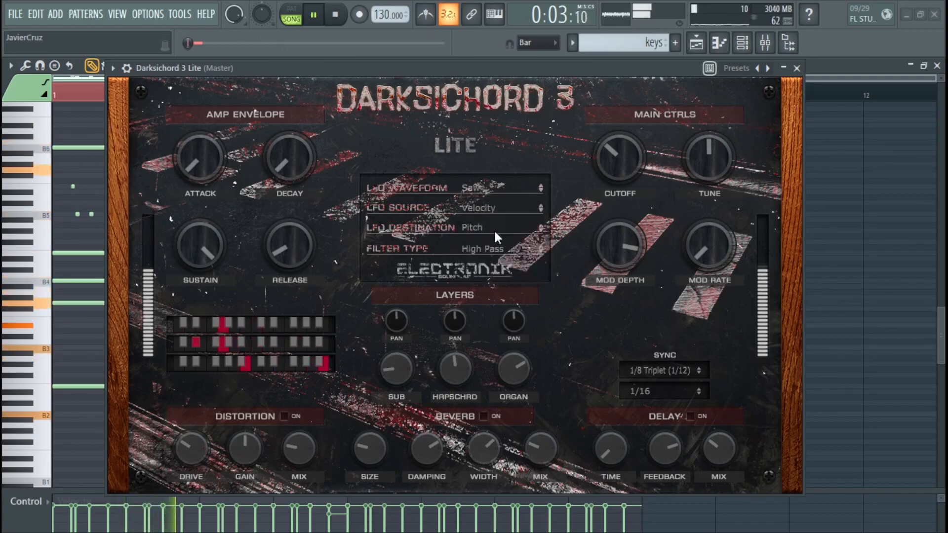
click(489, 186)
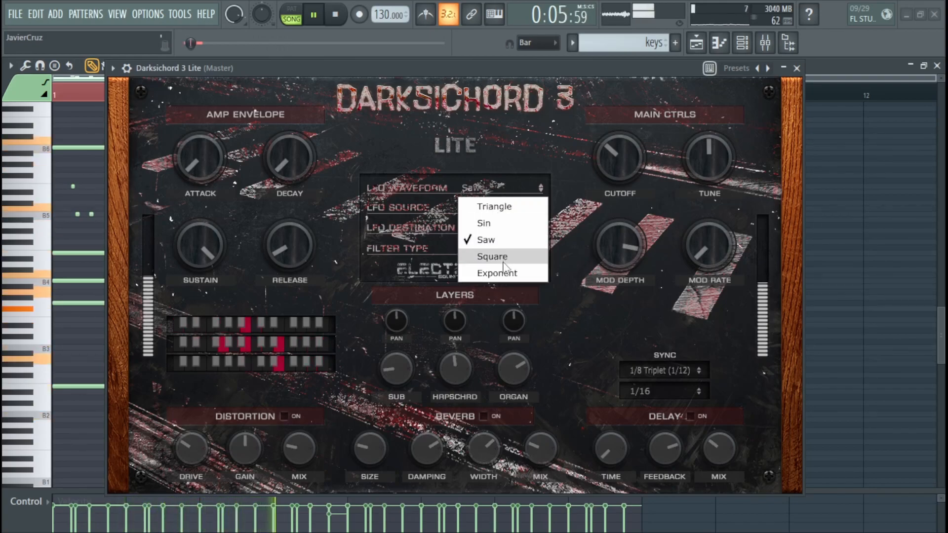
click(499, 272)
click(493, 185)
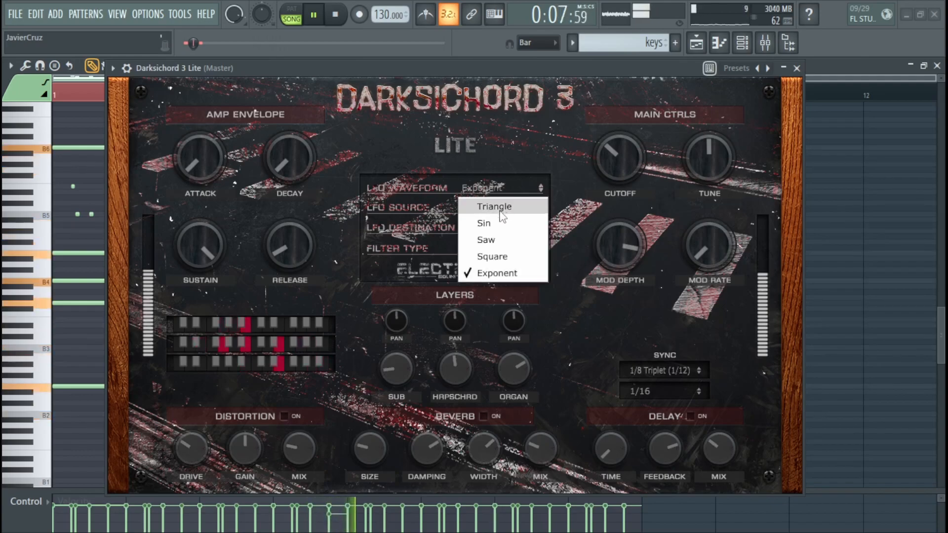
click(494, 256)
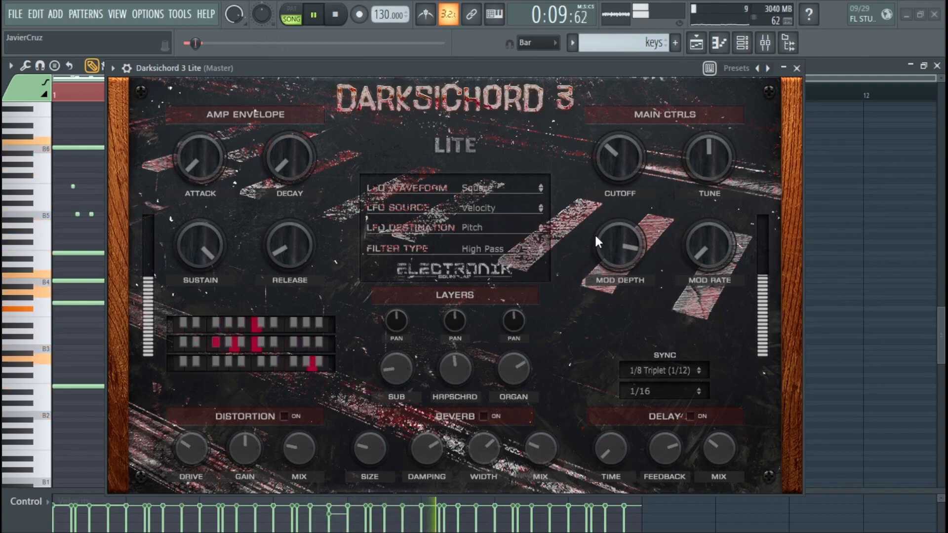
Step: Try a lower Mod Depth on the playing melody, and stop playback
scroll(612, 246, down, 10)
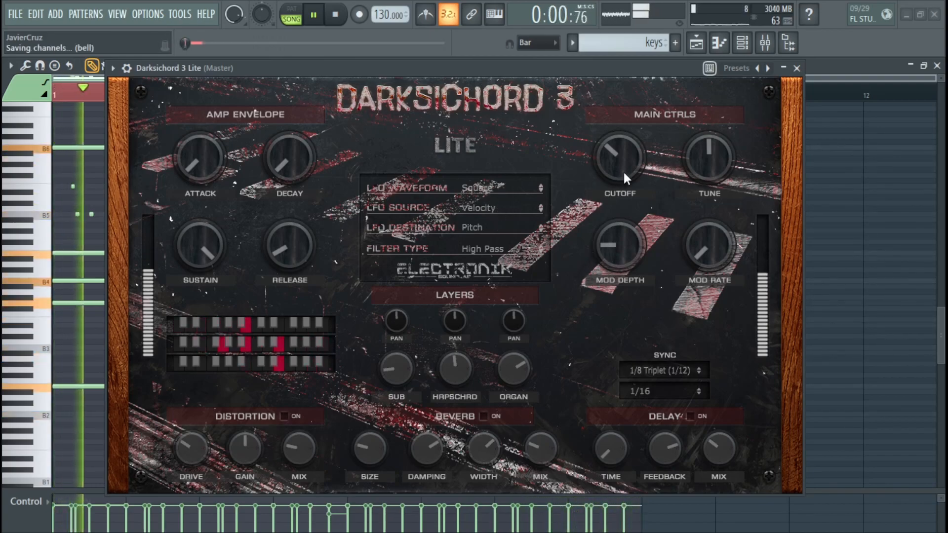
key(space)
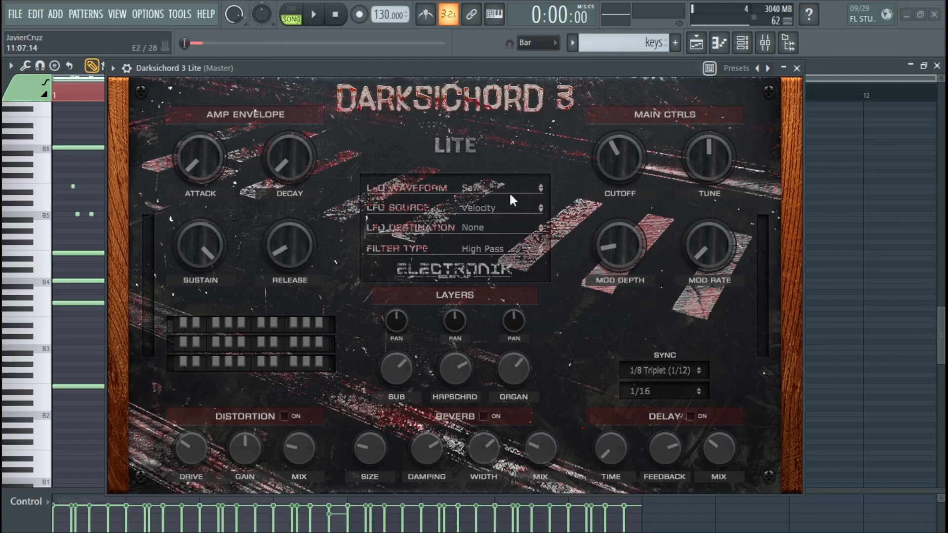
Step: Play the melody, turn on the distortion and dial in its Drive and Mix at low settings
drag(511, 67, 505, 71)
key(space)
click(278, 420)
scroll(295, 457, up, 2)
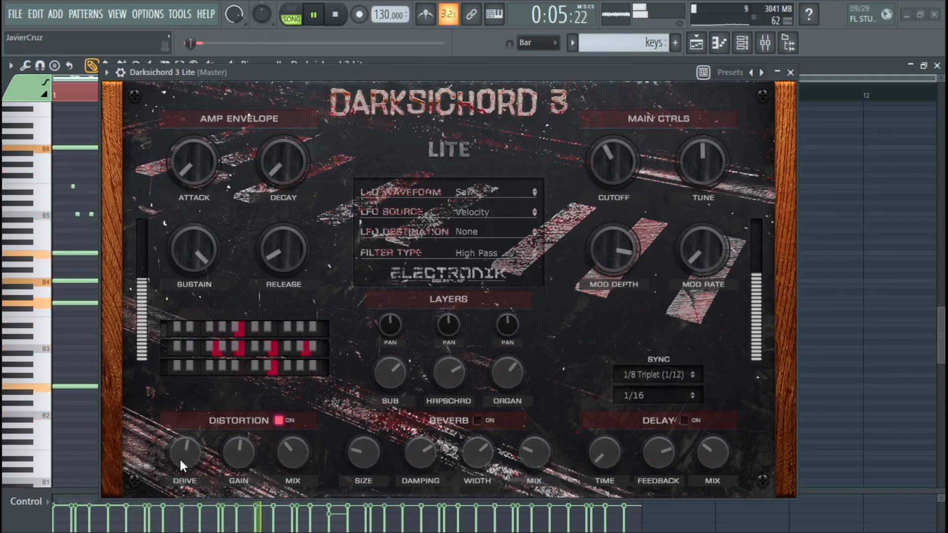
scroll(179, 458, up, 5)
scroll(291, 459, down, 1)
scroll(180, 455, down, 5)
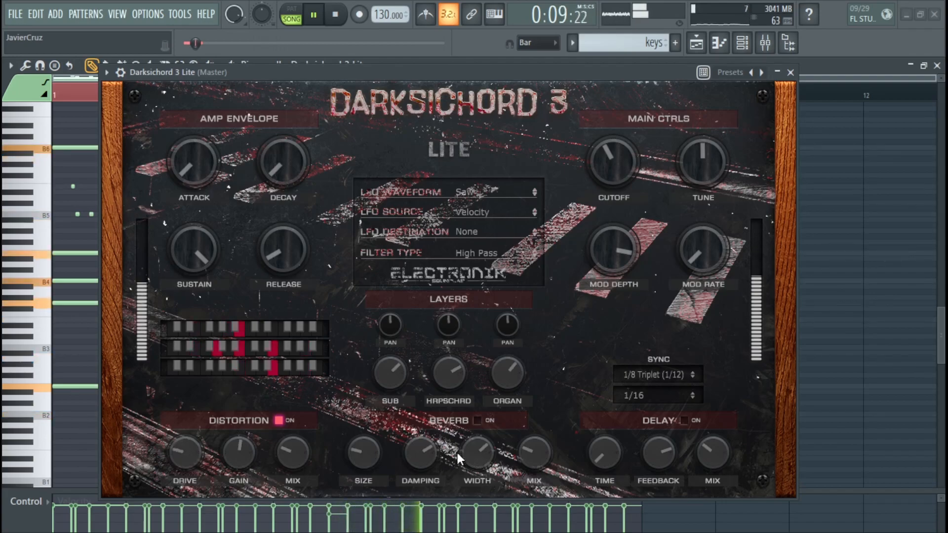
Step: Turn on the reverb, increase its Size, and lower the distortion Gain
click(478, 421)
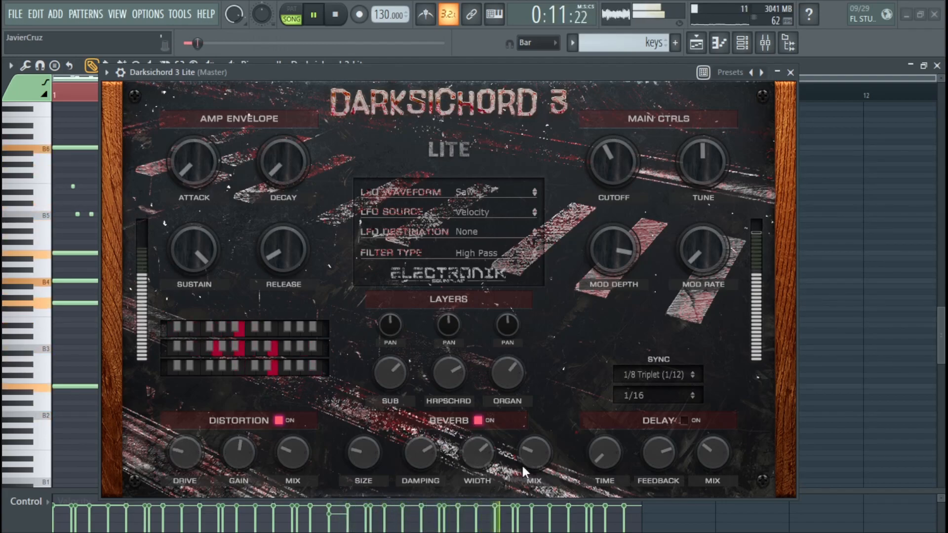
scroll(359, 463, up, 2)
scroll(358, 463, up, 4)
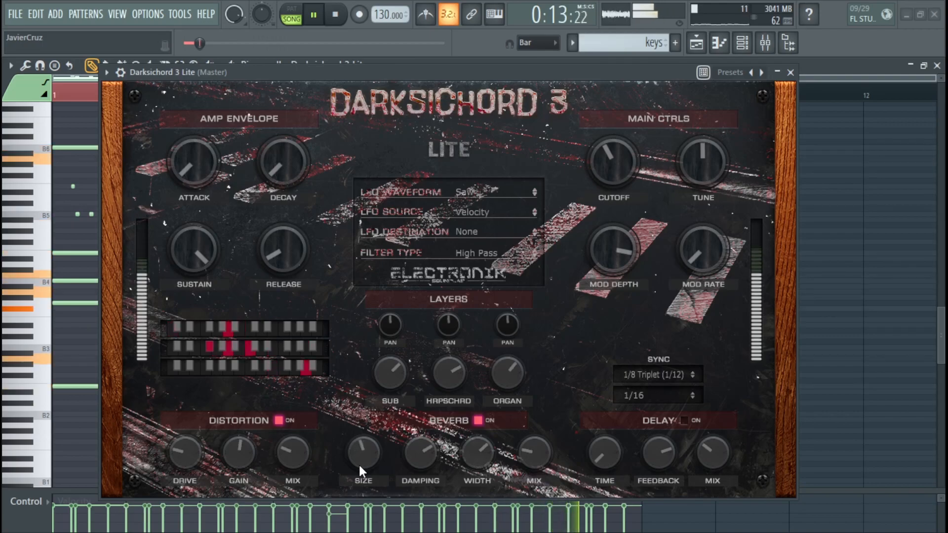
scroll(244, 454, down, 3)
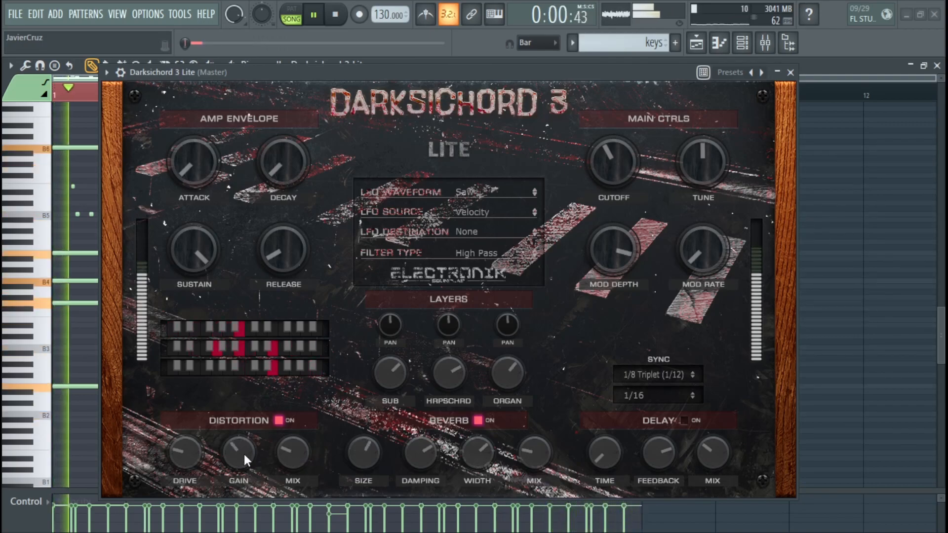
Step: Raise the reverb's Size, Damping and Width, and adjust its Mix to slightly below the middle
scroll(540, 453, up, 3)
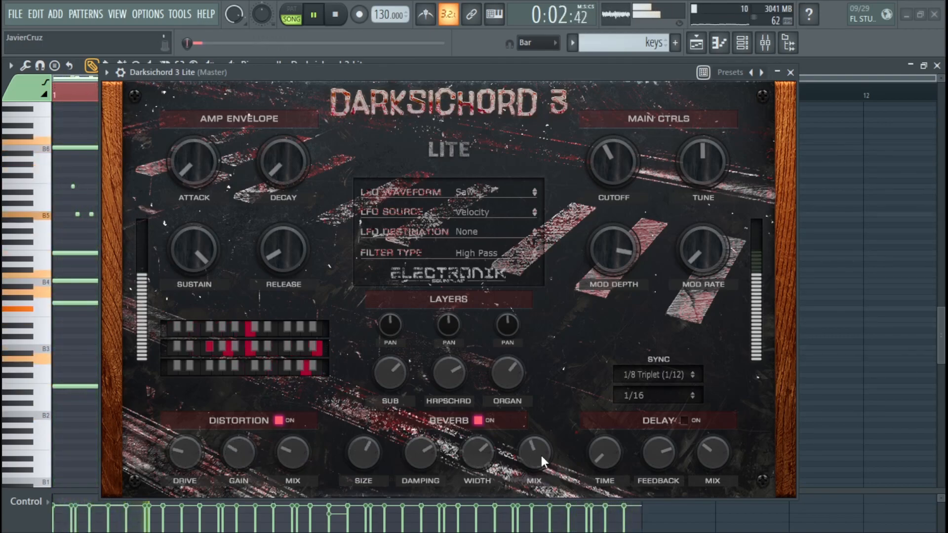
scroll(542, 456, up, 1)
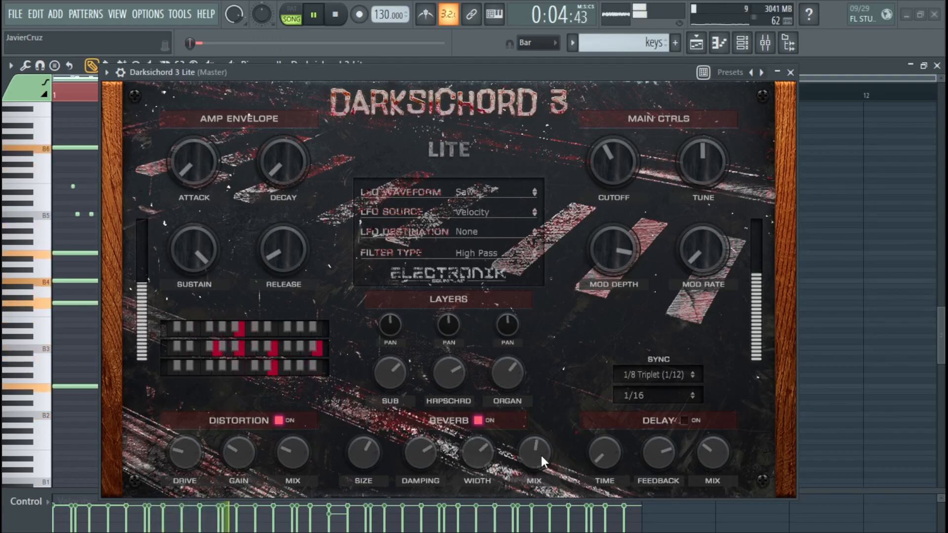
scroll(350, 457, up, 2)
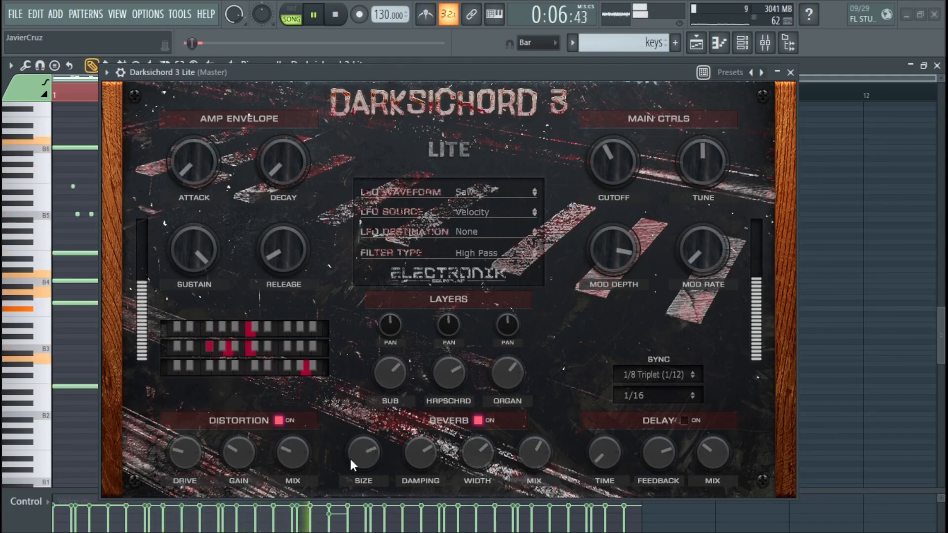
scroll(419, 457, up, 1)
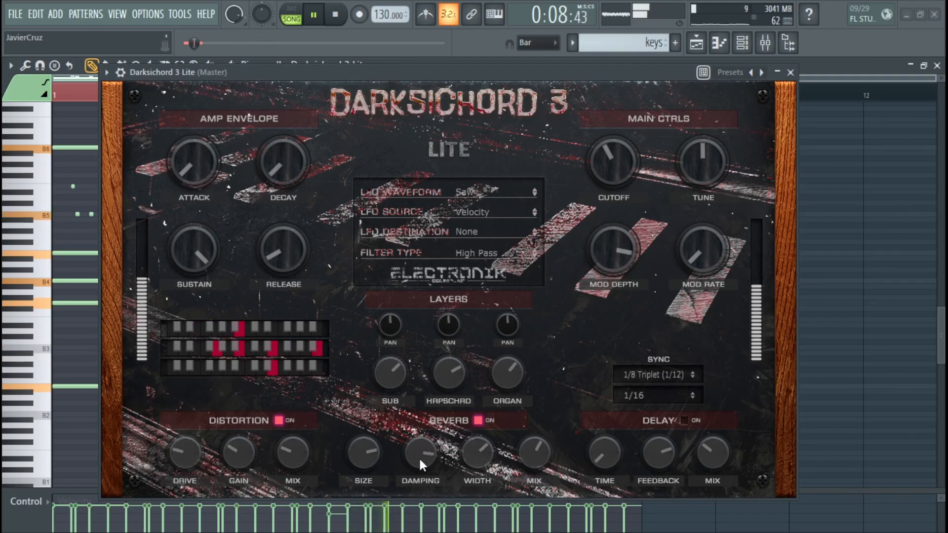
scroll(480, 457, down, 2)
scroll(480, 457, up, 4)
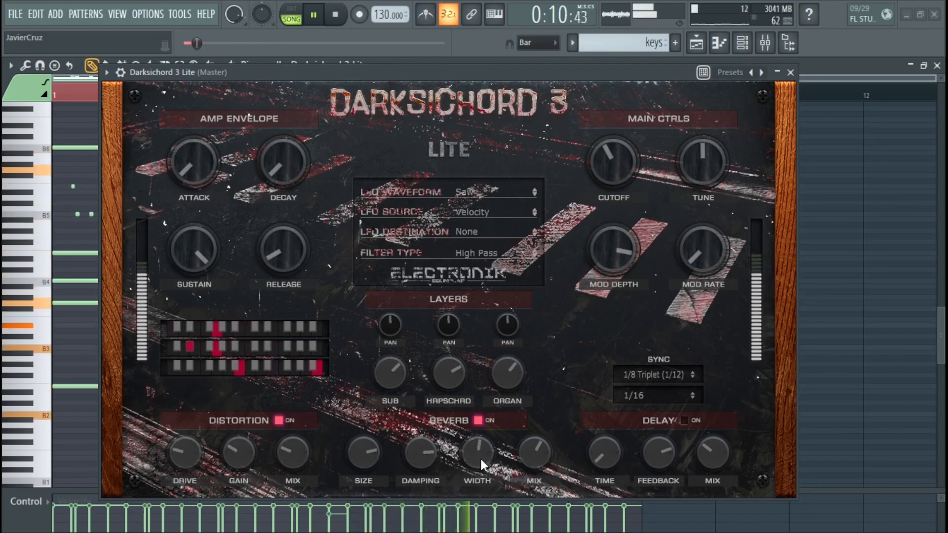
scroll(536, 452, down, 1)
scroll(536, 452, down, 1)
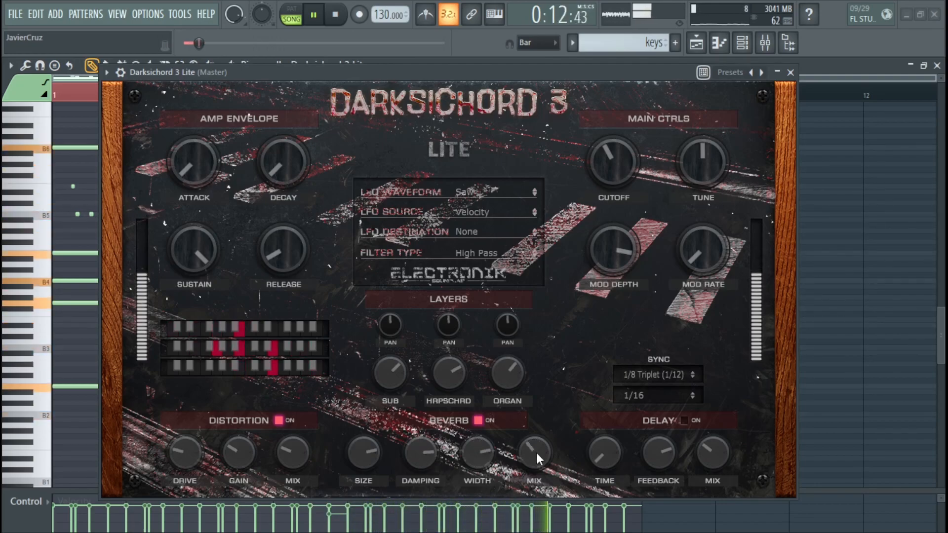
Step: Turn on the delay, lower its Feedback, set its sync to 1/2 Triplet (1/3), and stop playback
click(685, 420)
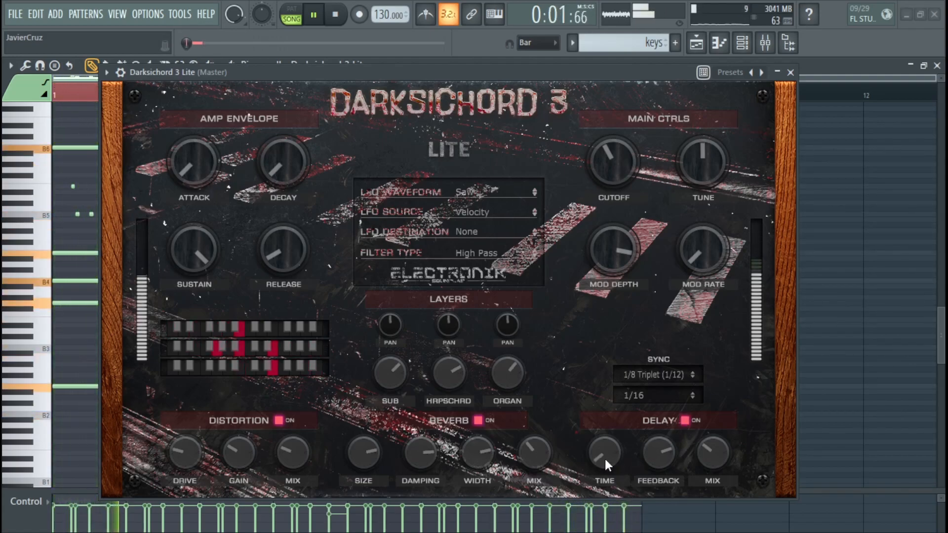
scroll(659, 463, down, 4)
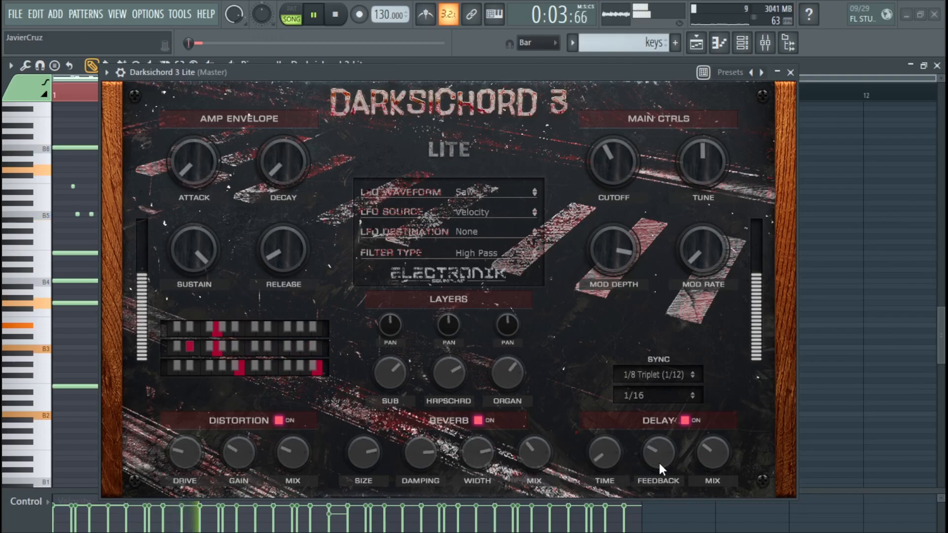
scroll(659, 463, down, 2)
click(668, 396)
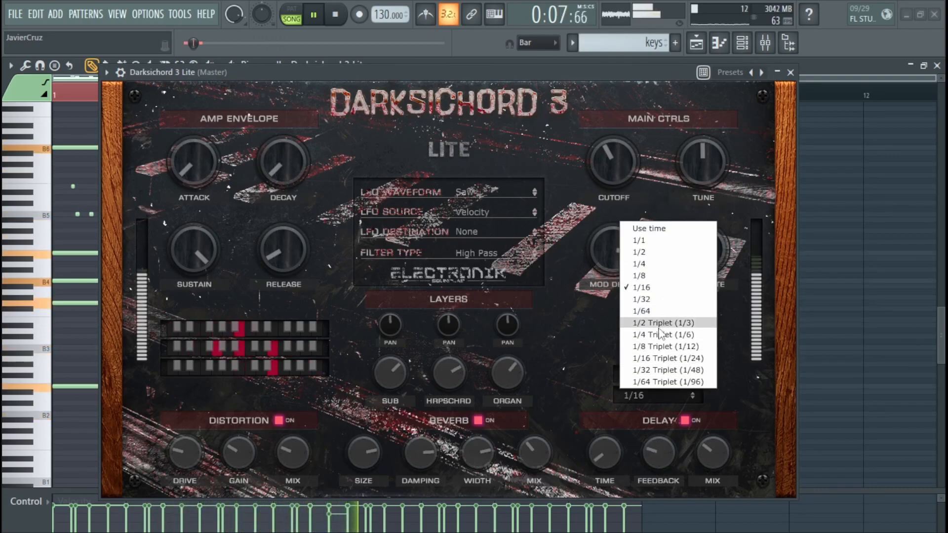
click(662, 323)
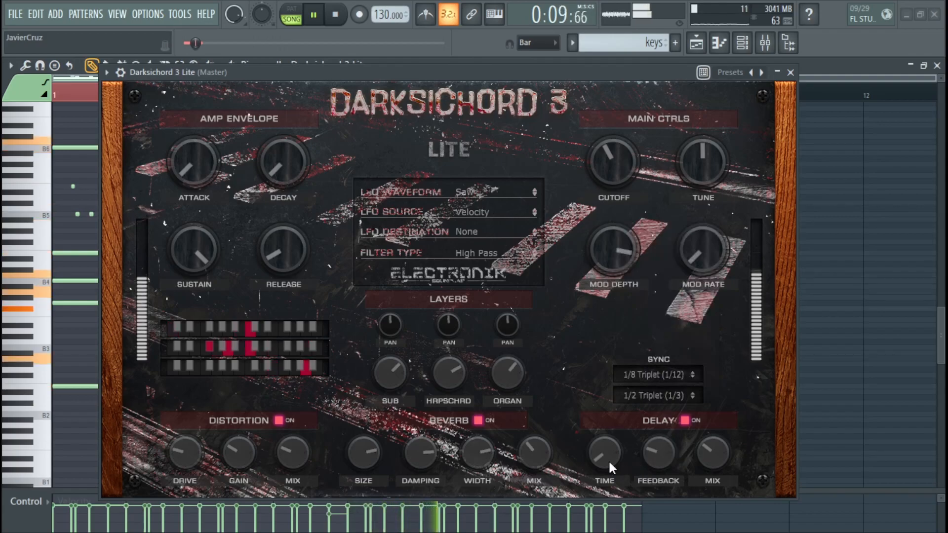
key(space)
Step: Close the Darksichord 3 Lite window to return to the piano roll
drag(489, 69, 528, 46)
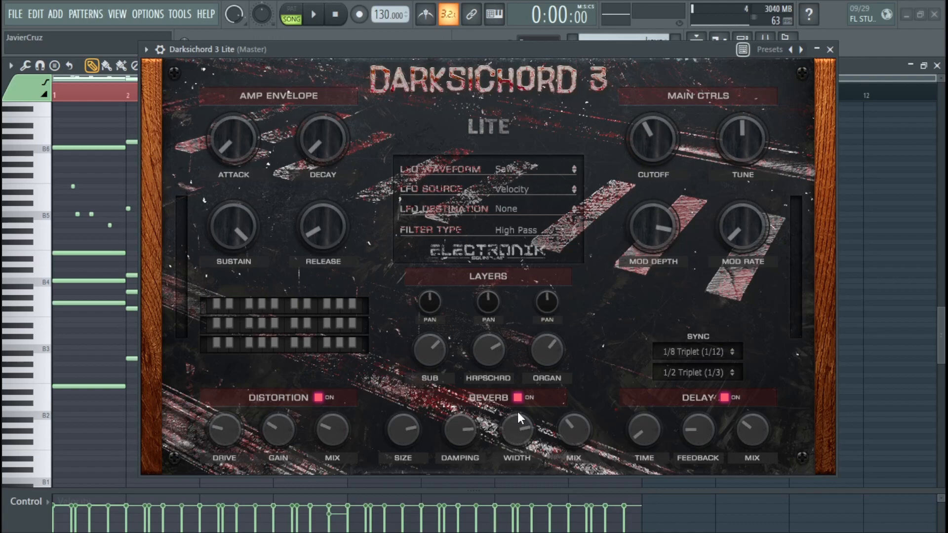
drag(578, 55, 583, 60)
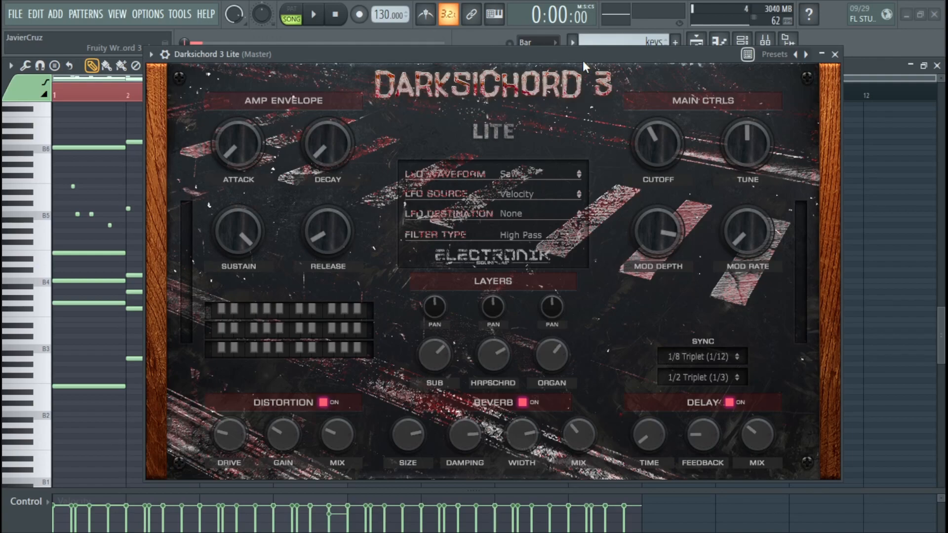
key(Escape)
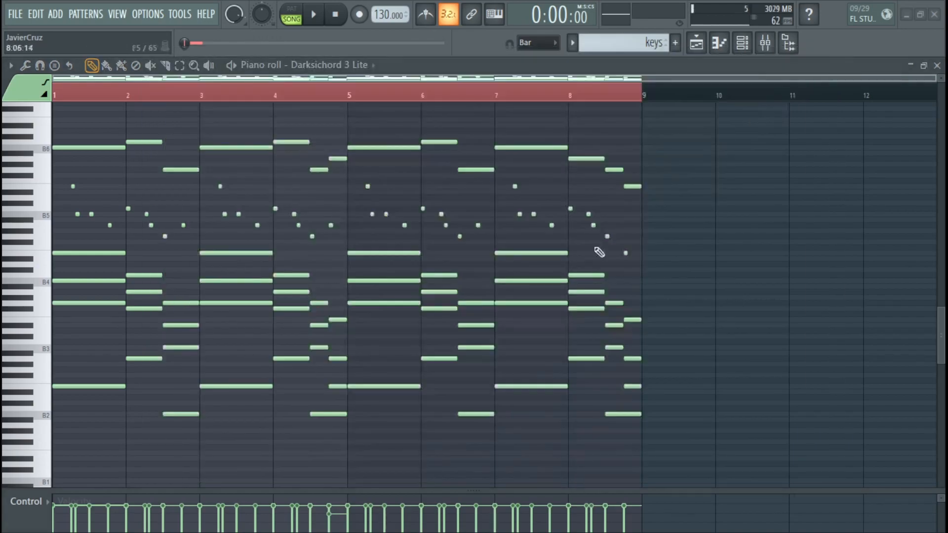